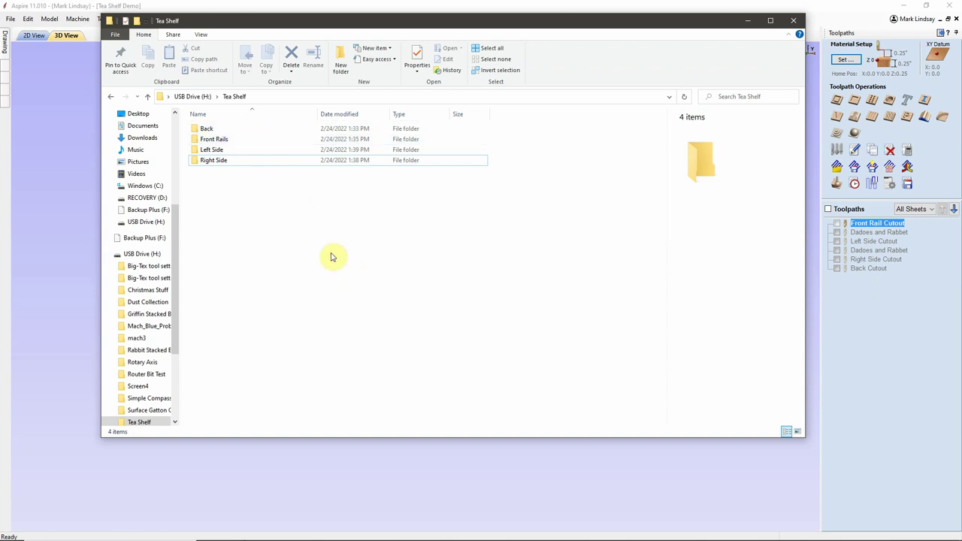
Switch from the Tea Shelf folder window to Aspire and list only the toolpaths of the Front Rails sheet.
{"action": "left_click", "coordinate": [218, 163]}
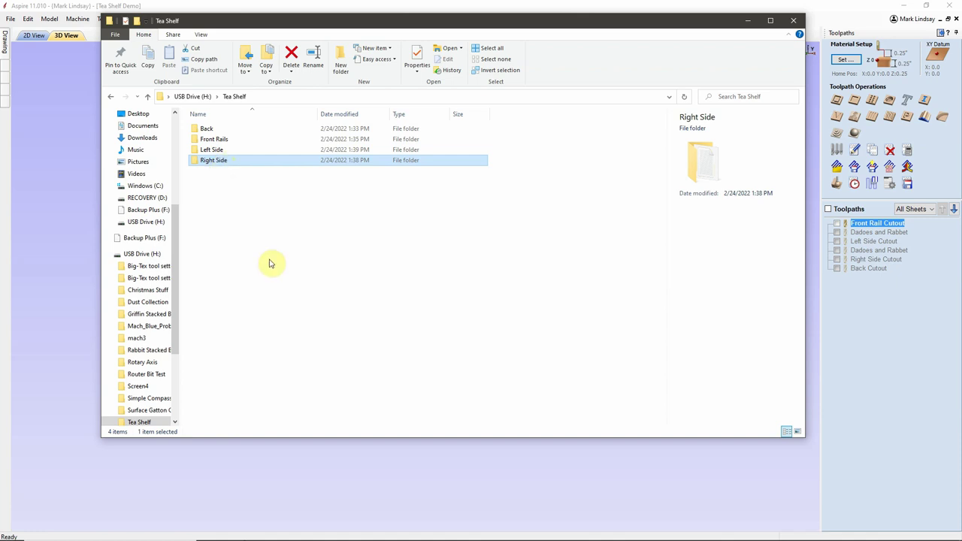
{"action": "left_click", "coordinate": [214, 151]}
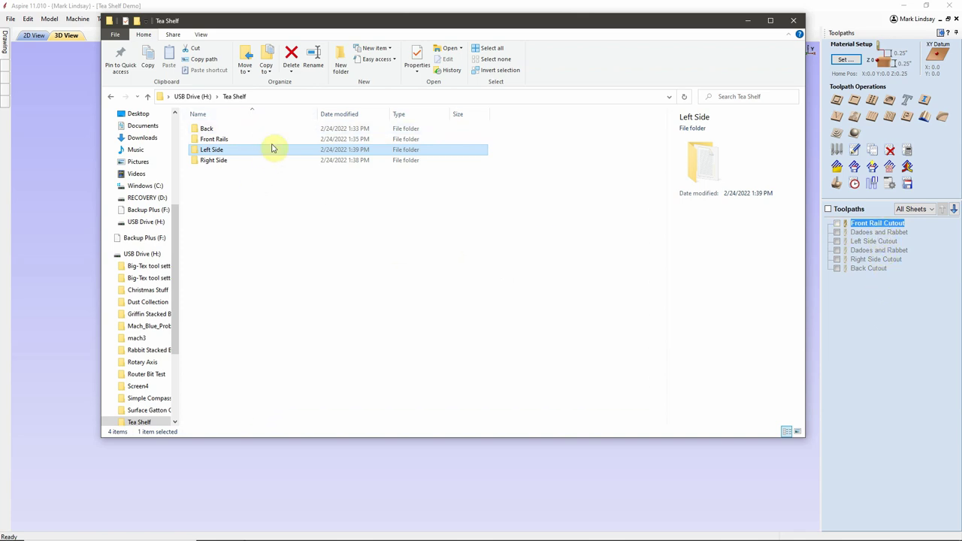
{"action": "left_click", "coordinate": [908, 342]}
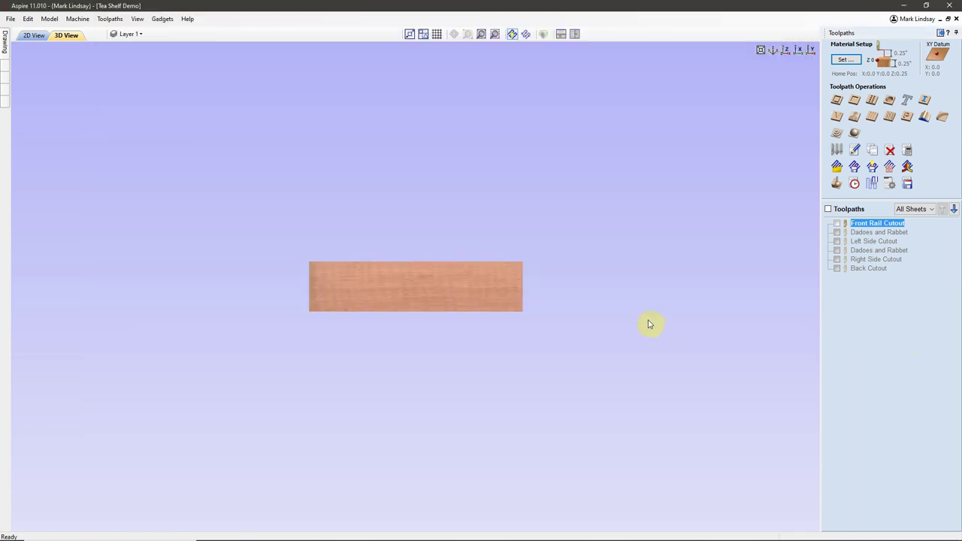
{"action": "left_click", "coordinate": [932, 209]}
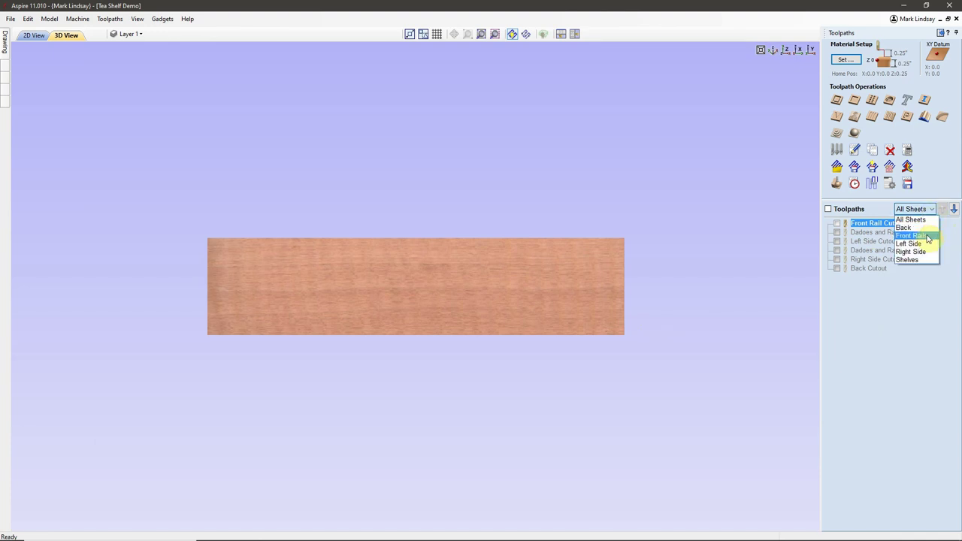
{"action": "left_click", "coordinate": [929, 239]}
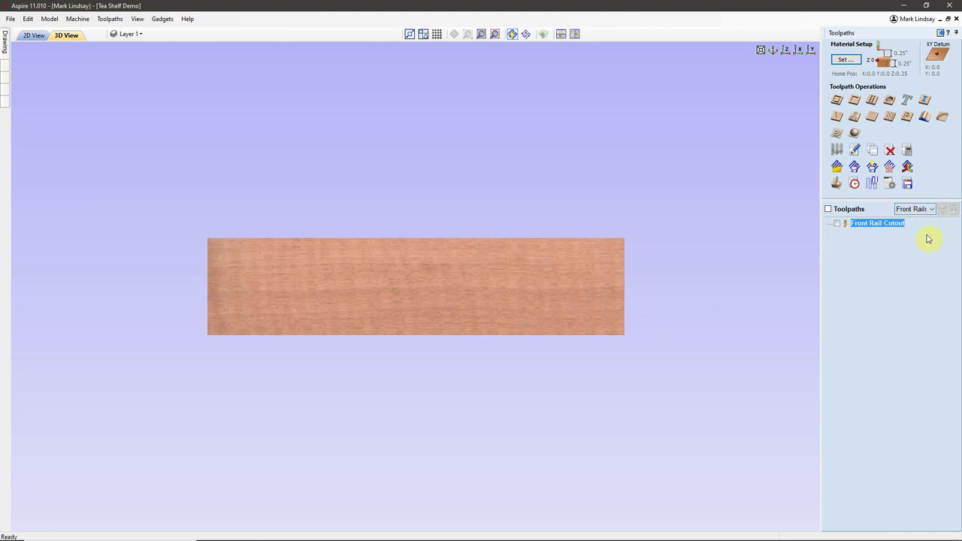
Start saving the Front Rail Cutout toolpath, choosing the Tea Shelf > Front Rails folder on USB Drive (H:) as the destination.
{"action": "left_click", "coordinate": [909, 185]}
{"action": "left_click", "coordinate": [838, 330]}
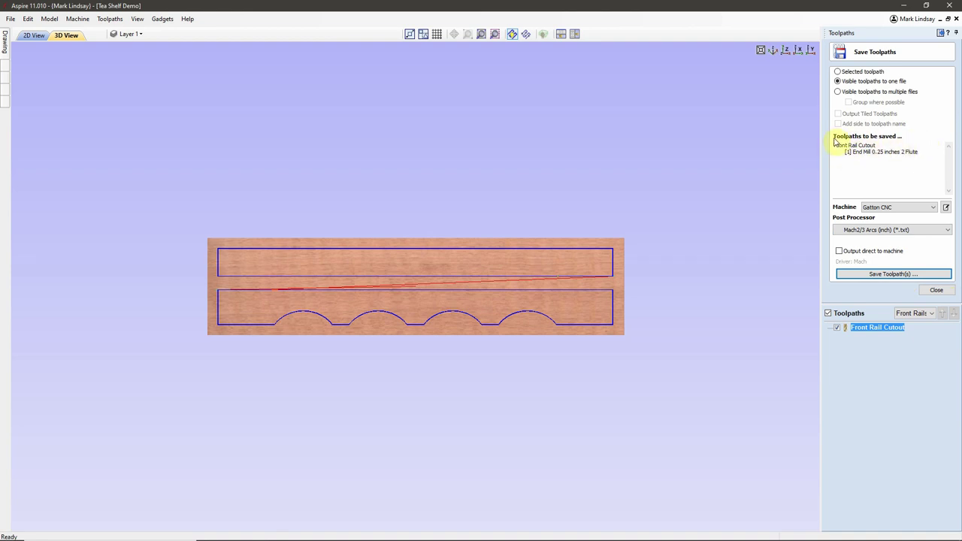
{"action": "left_click", "coordinate": [899, 274]}
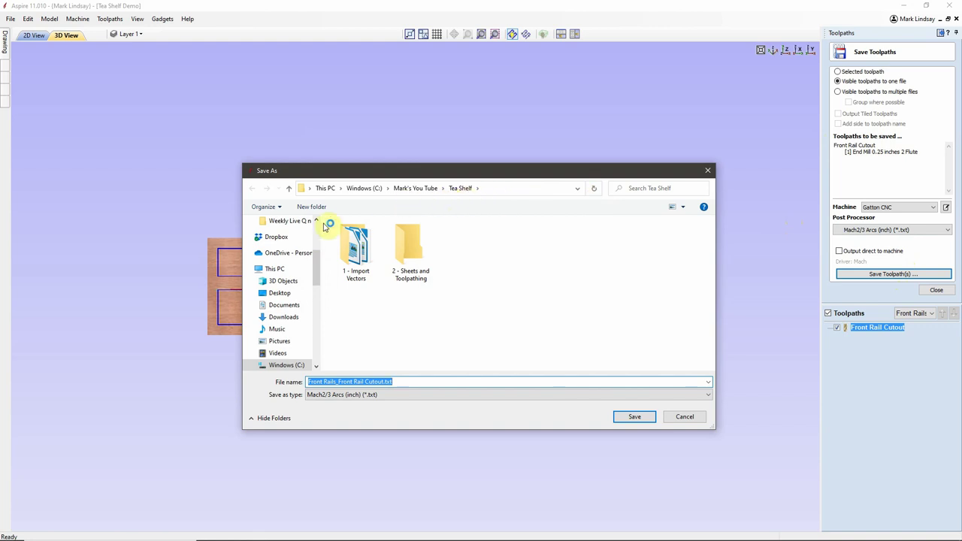
{"action": "left_click_drag", "start_coordinate": [318, 258], "coordinate": [317, 282]}
{"action": "left_click", "coordinate": [287, 349]}
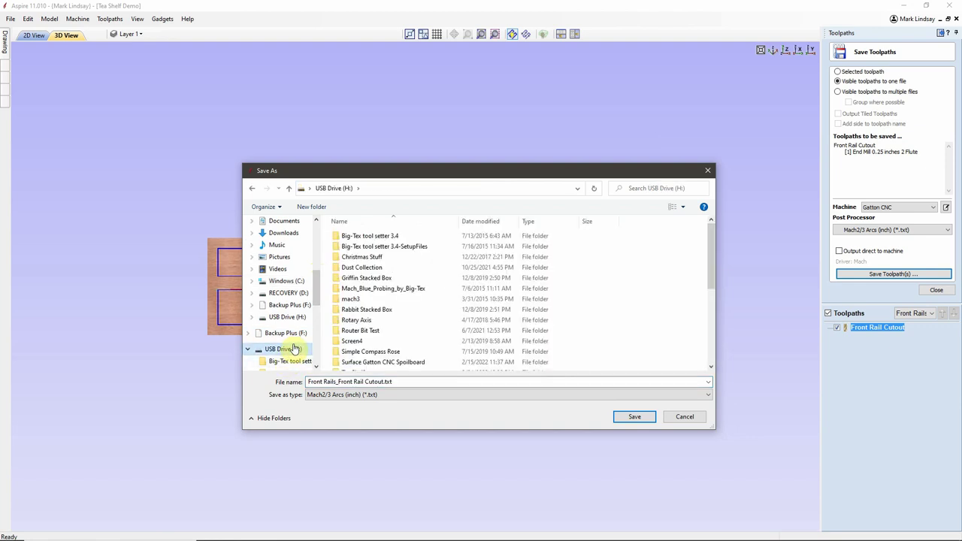
{"action": "scroll", "coordinate": [384, 320], "scroll_direction": "down", "scroll_amount": 1}
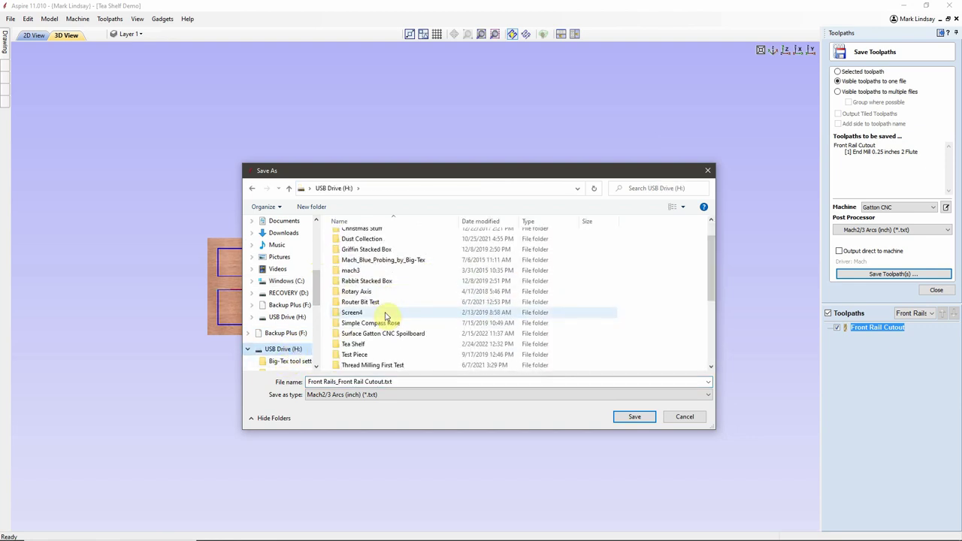
{"action": "double_click", "coordinate": [357, 344]}
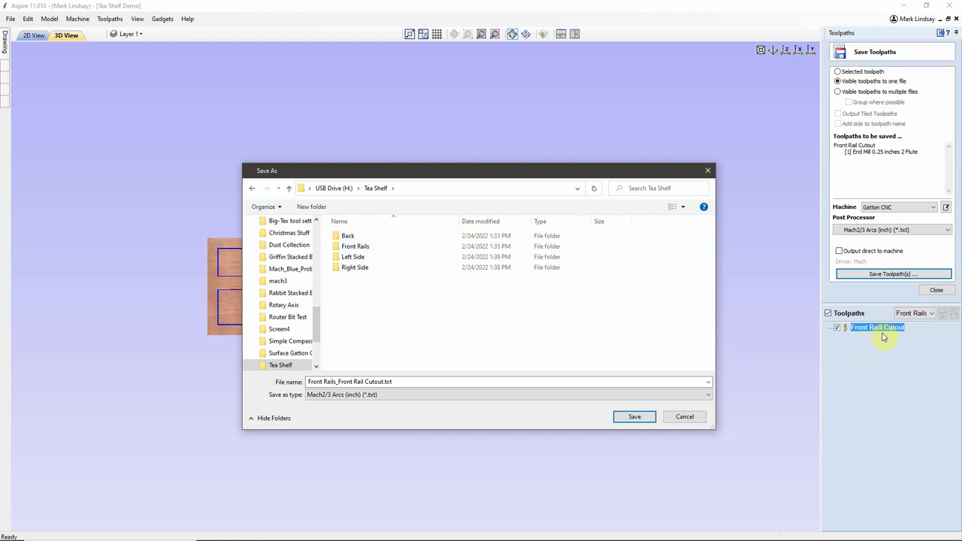
{"action": "double_click", "coordinate": [359, 247]}
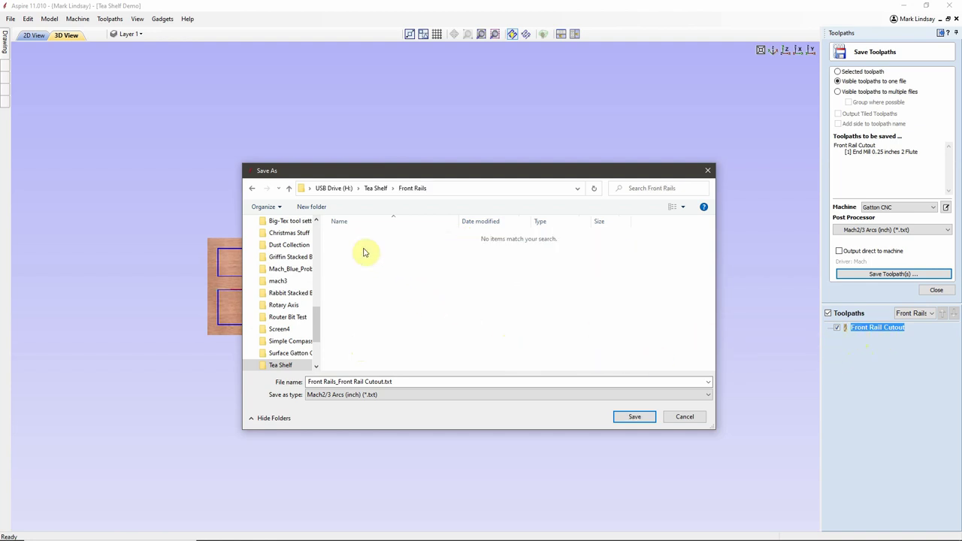
Replace the sheet-name prefix so the file is named ".25 inch downcut end mill - Front Rail Cutout.txt", and save it.
{"action": "left_click", "coordinate": [322, 381]}
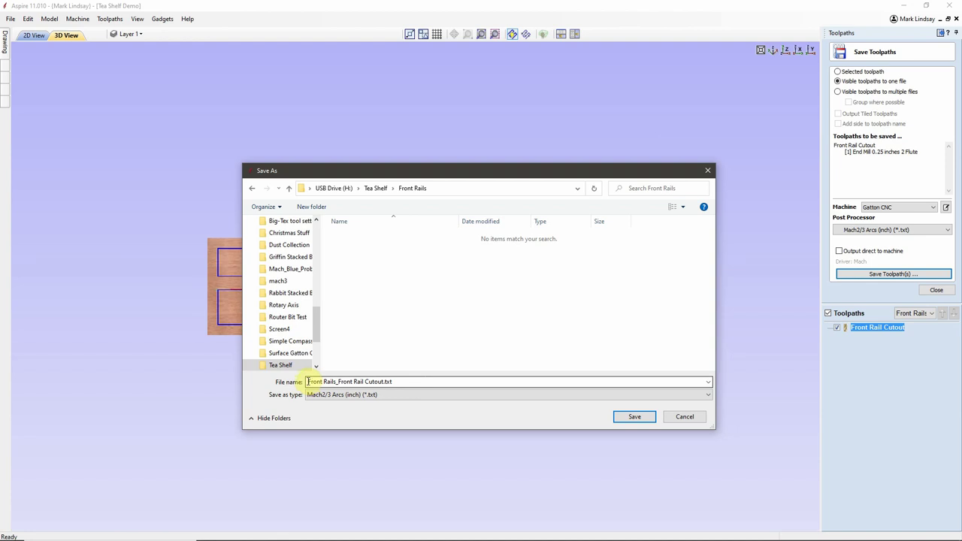
{"action": "left_click", "coordinate": [336, 381]}
{"action": "type", "text": "_"}
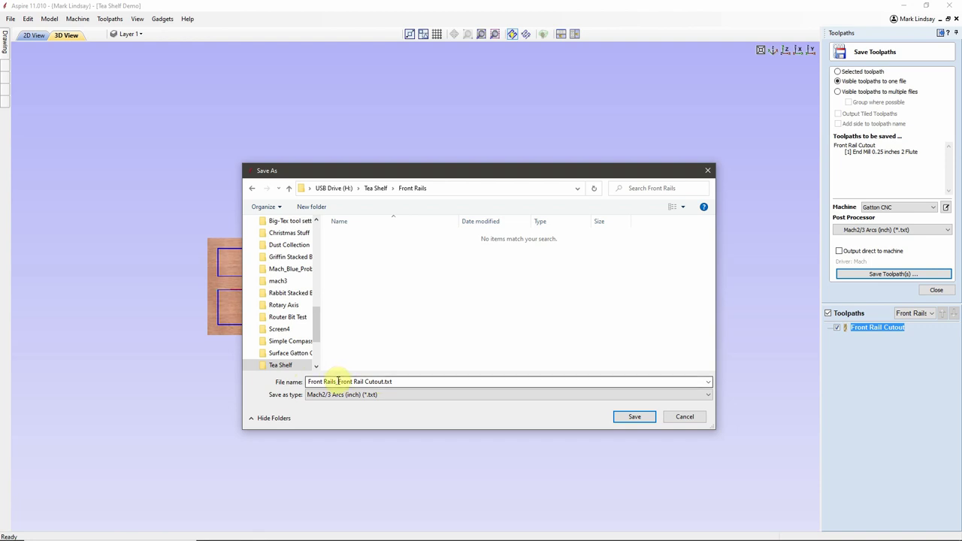
{"action": "key", "text": "ctrl+a"}
{"action": "left_click", "coordinate": [337, 381]}
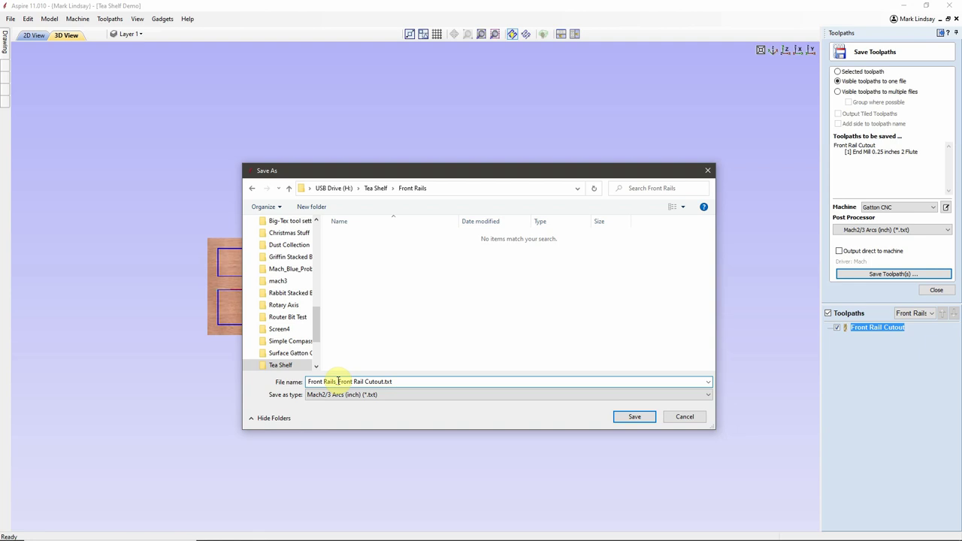
{"action": "left_click_drag", "start_coordinate": [338, 381], "coordinate": [305, 382]}
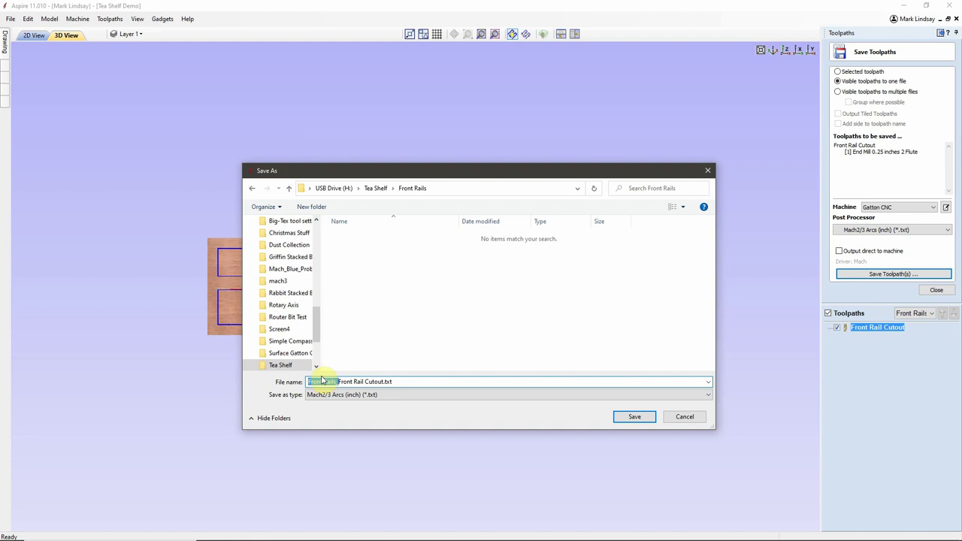
{"action": "key", "text": "BackSpace"}
{"action": "type", "text": ".25 "}
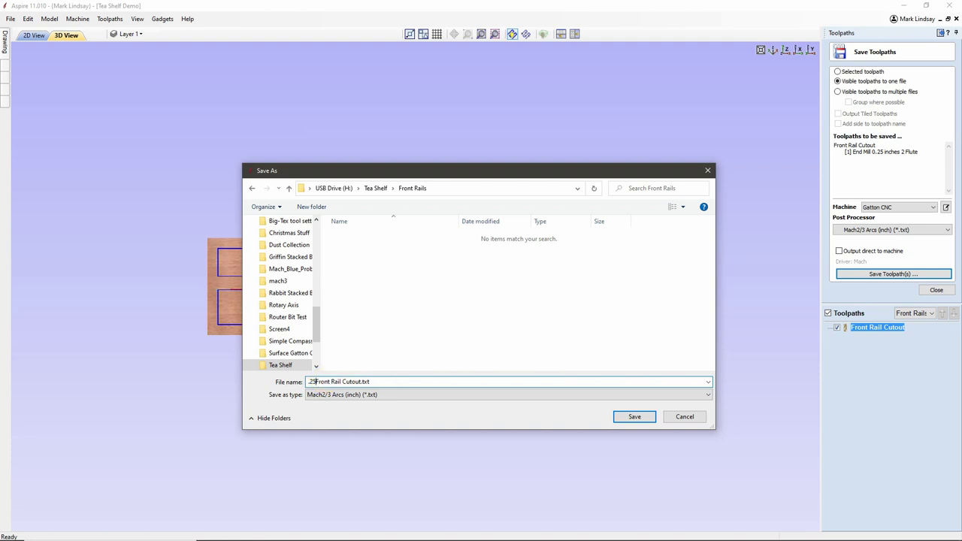
{"action": "type", "text": "inch downcut end mill -"}
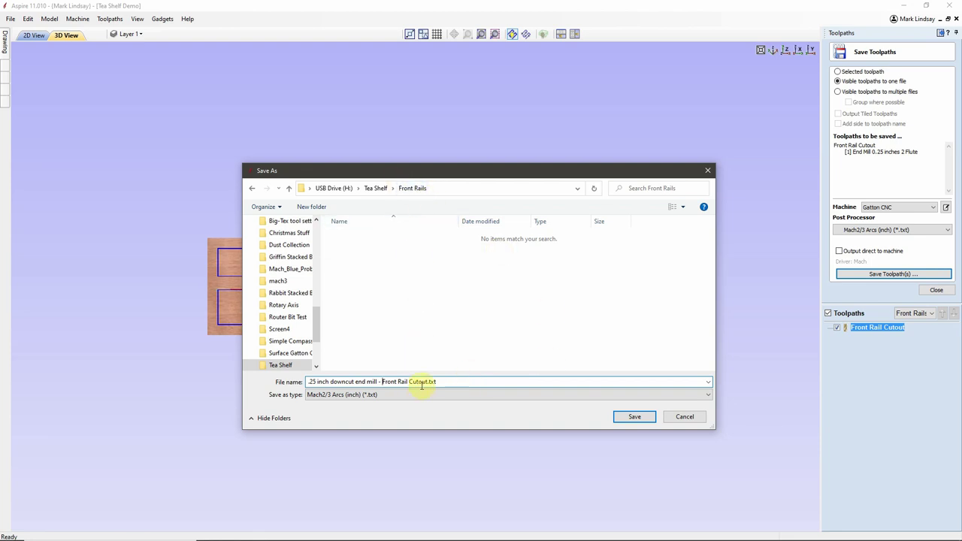
{"action": "left_click", "coordinate": [636, 417]}
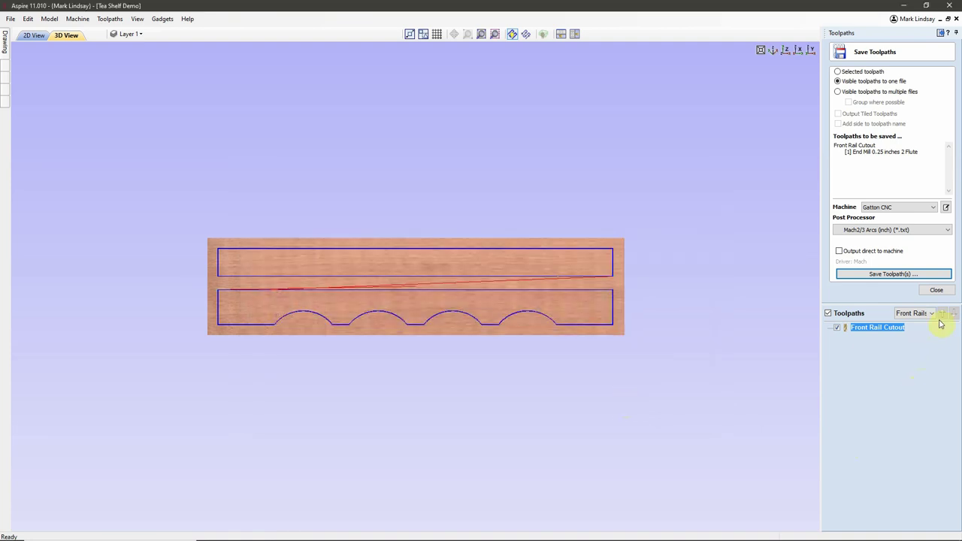
Make both Left Side sheet toolpaths visible and start saving them to one file in the Left Side folder.
{"action": "left_click", "coordinate": [933, 314]}
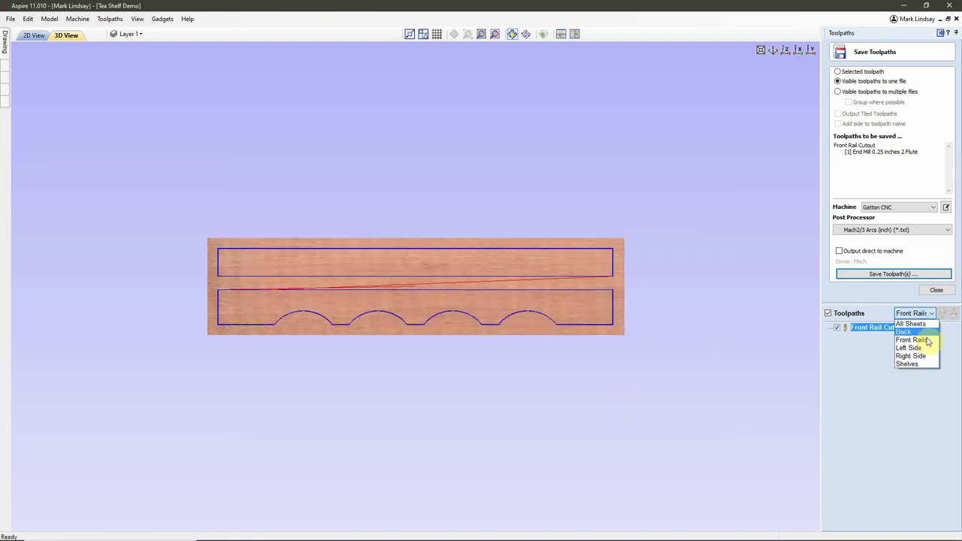
{"action": "left_click", "coordinate": [925, 350]}
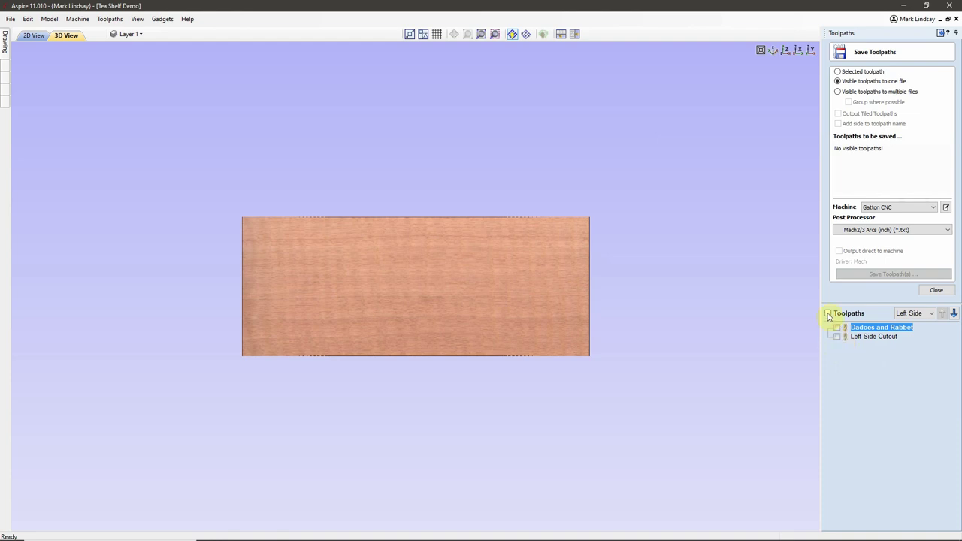
{"action": "left_click", "coordinate": [828, 313]}
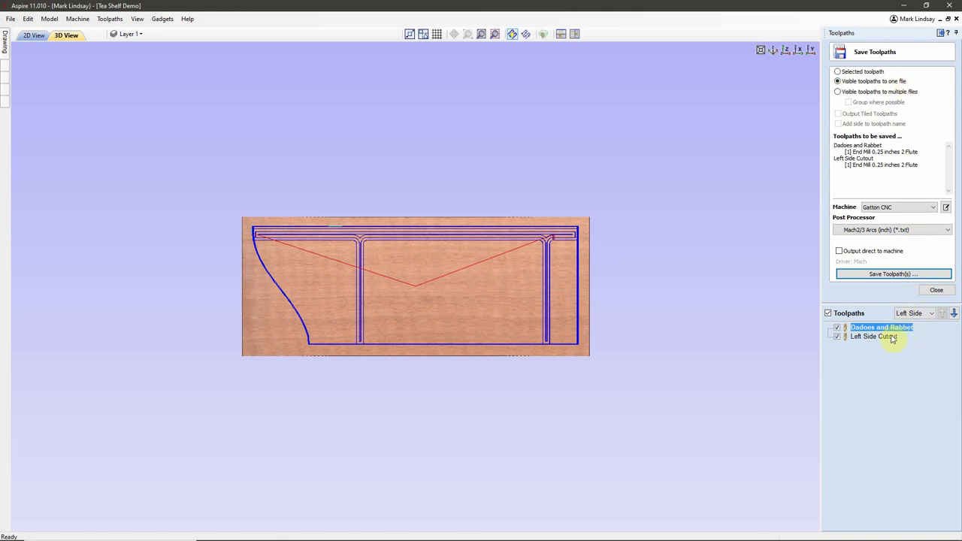
{"action": "mouse_move", "coordinate": [889, 329]}
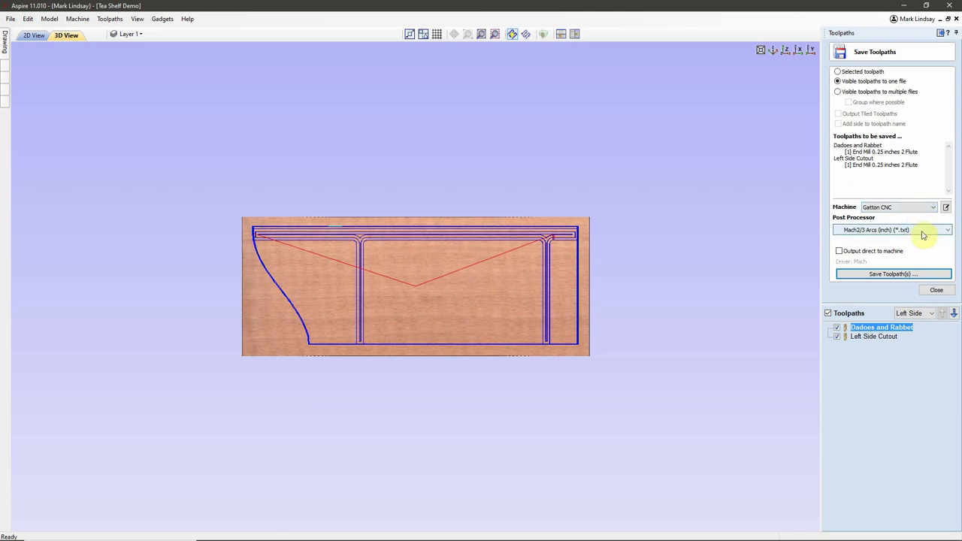
{"action": "left_click", "coordinate": [895, 273]}
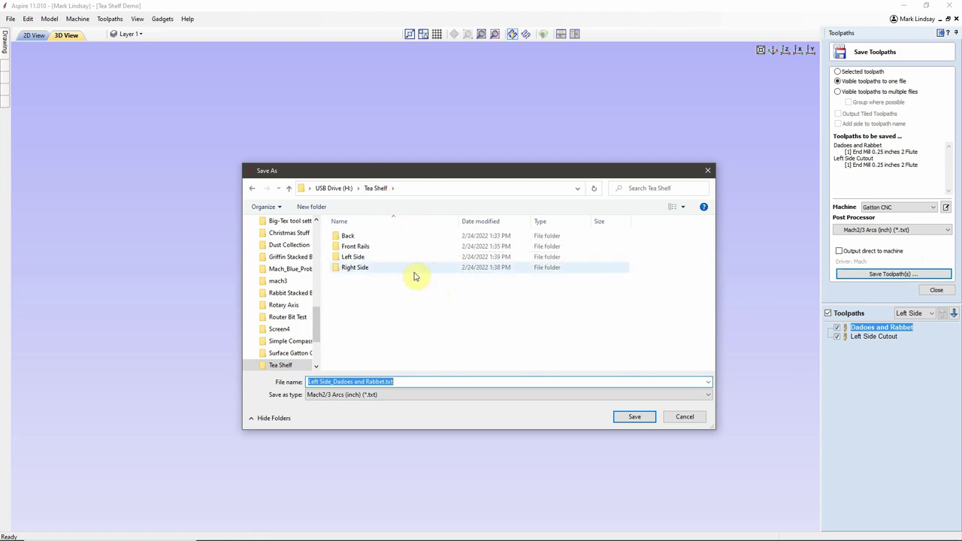
{"action": "double_click", "coordinate": [357, 258]}
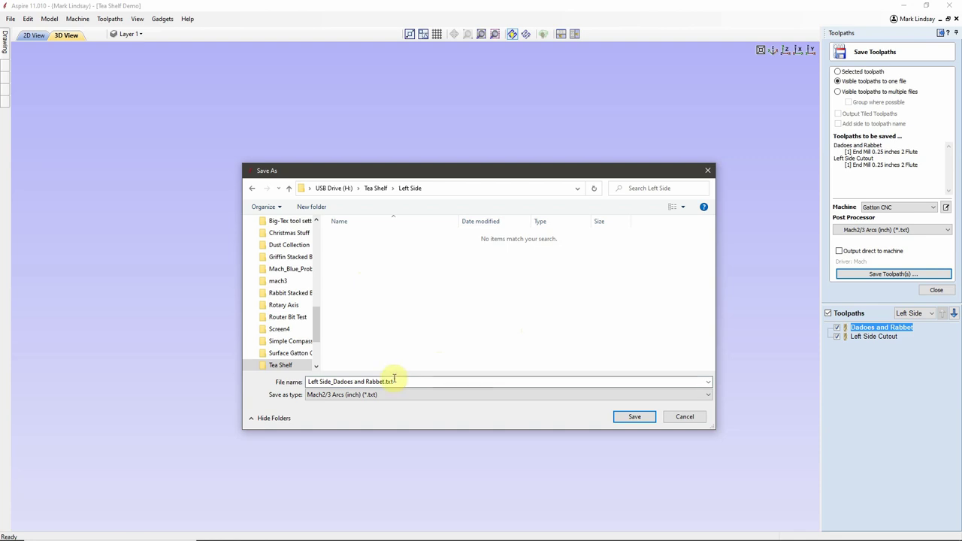
Name the file ".25 inch downcut end mill - Left Side All Toolpaths.txt" and save it.
{"action": "left_click_drag", "start_coordinate": [385, 381], "coordinate": [332, 383]}
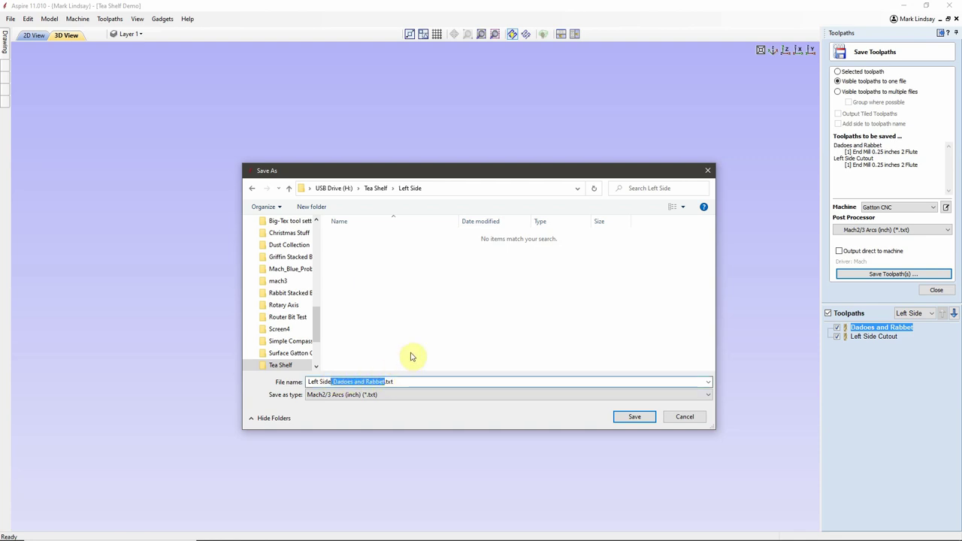
{"action": "key", "text": "Delete"}
{"action": "type", "text": "A"}
{"action": "type", "text": "ll Too"}
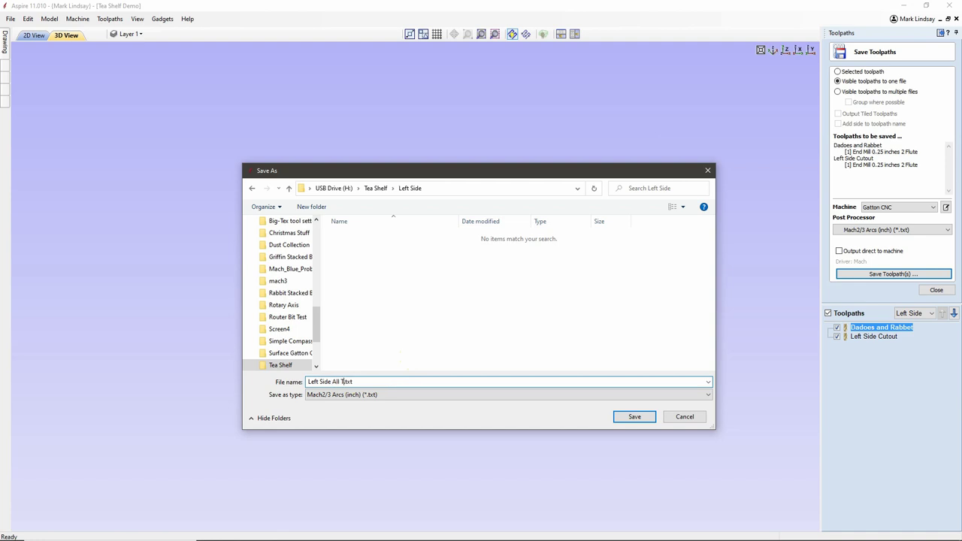
{"action": "type", "text": "lpath"}
{"action": "type", "text": "s"}
{"action": "type", "text": ".25 inch "}
{"action": "type", "text": "dow"}
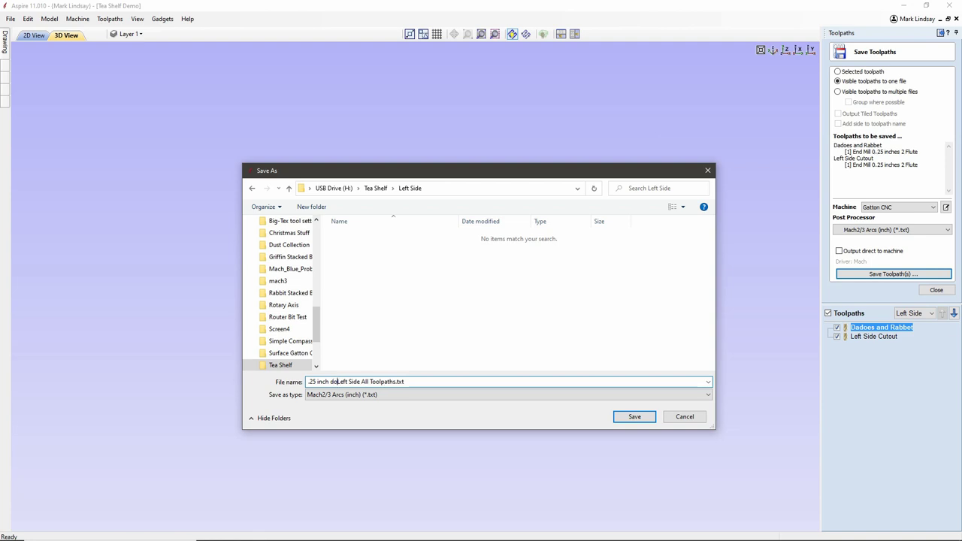
{"action": "type", "text": "ncut end mil"}
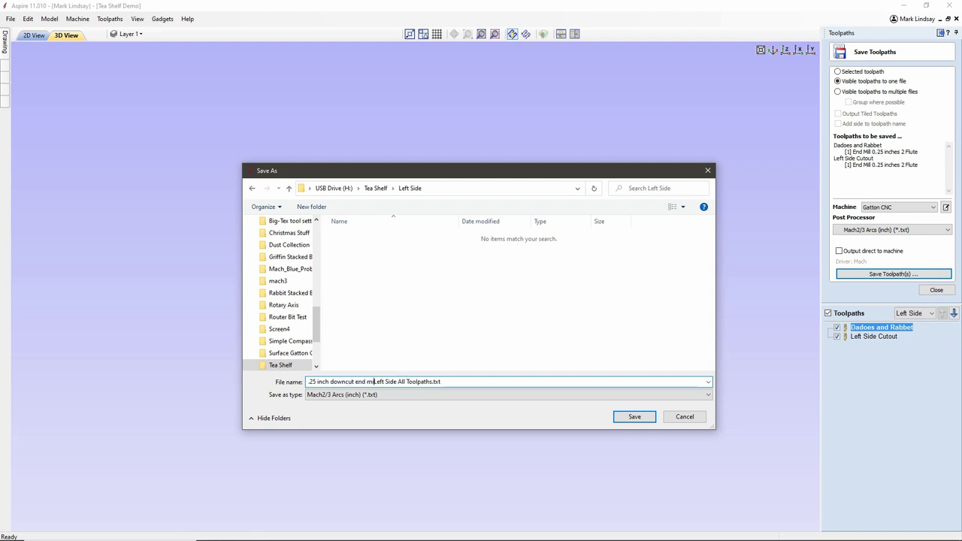
{"action": "type", "text": "l -"}
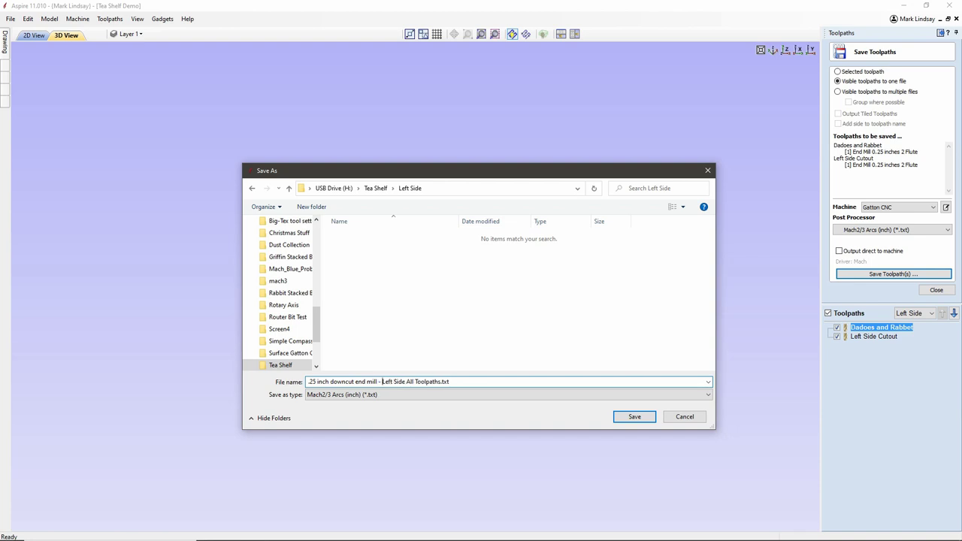
{"action": "left_click", "coordinate": [635, 421]}
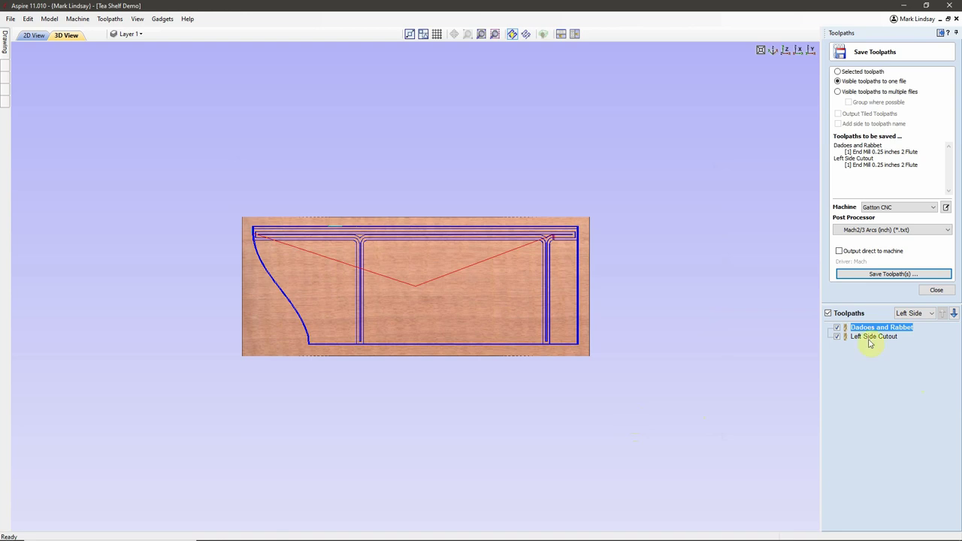
Show the Right Side sheet's toolpaths and start saving them to one file in the Right Side folder.
{"action": "left_click", "coordinate": [933, 316]}
{"action": "left_click", "coordinate": [909, 347]}
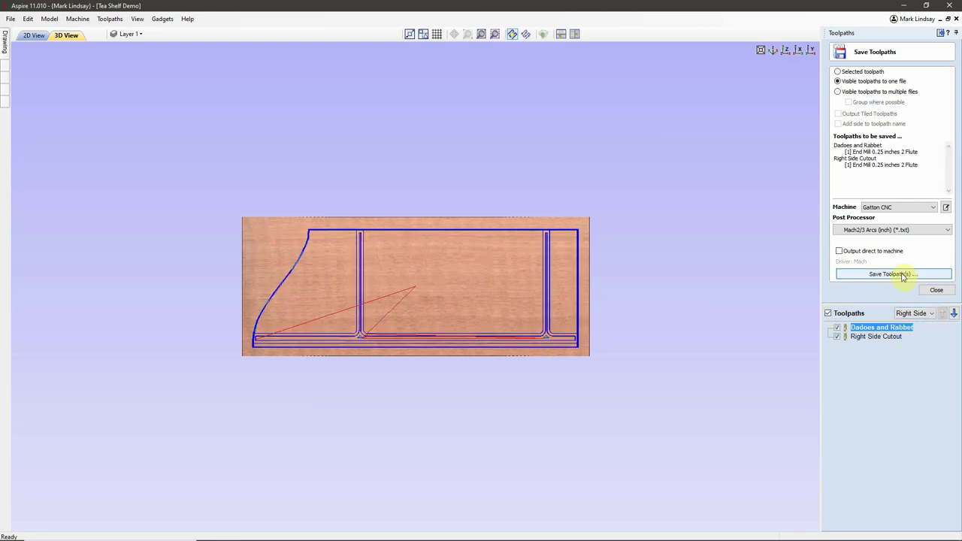
{"action": "left_click", "coordinate": [902, 275]}
{"action": "double_click", "coordinate": [370, 266]}
Change the toolpath part of the file name to "All Toolpaths", prefix it with ".25 inch downcut", and save the Right Side file.
{"action": "left_click_drag", "start_coordinate": [389, 381], "coordinate": [336, 383]}
{"action": "type", "text": "All Toolpaths"}
{"action": "key", "text": "Home"}
{"action": "type", "text": ".25 inch downcut"}
{"action": "left_click", "coordinate": [647, 417]}
Show the Back sheet's toolpath and start saving it in the Back folder.
{"action": "left_click", "coordinate": [932, 313]}
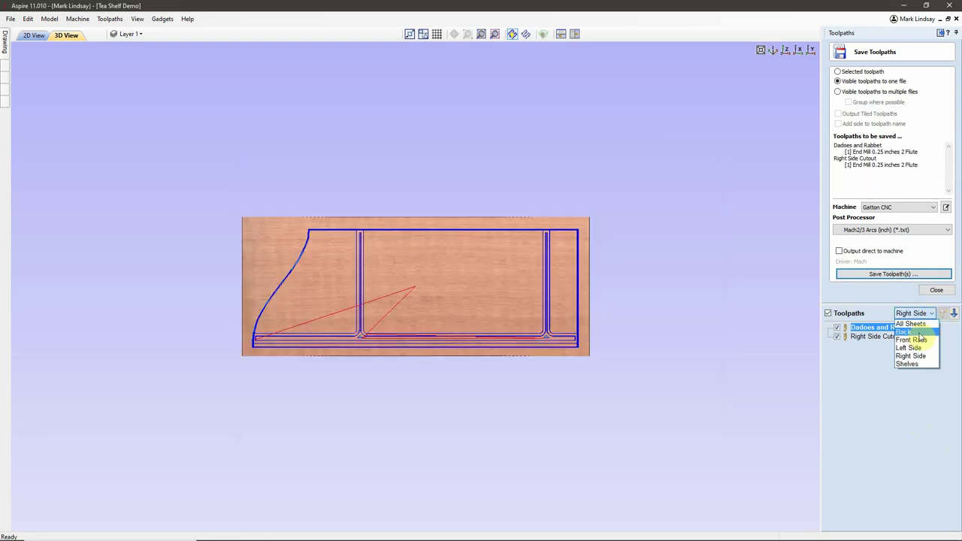
{"action": "left_click", "coordinate": [903, 354]}
{"action": "left_click", "coordinate": [893, 274]}
{"action": "double_click", "coordinate": [348, 235]}
Save the file as ".25 inch downcut end mill - Back Cutout.txt" and close the toolpath saving form.
{"action": "left_click_drag", "start_coordinate": [329, 382], "coordinate": [308, 382]}
{"action": "type", "text": ".25 inch downcut end mill - Back Cutout.txt"}
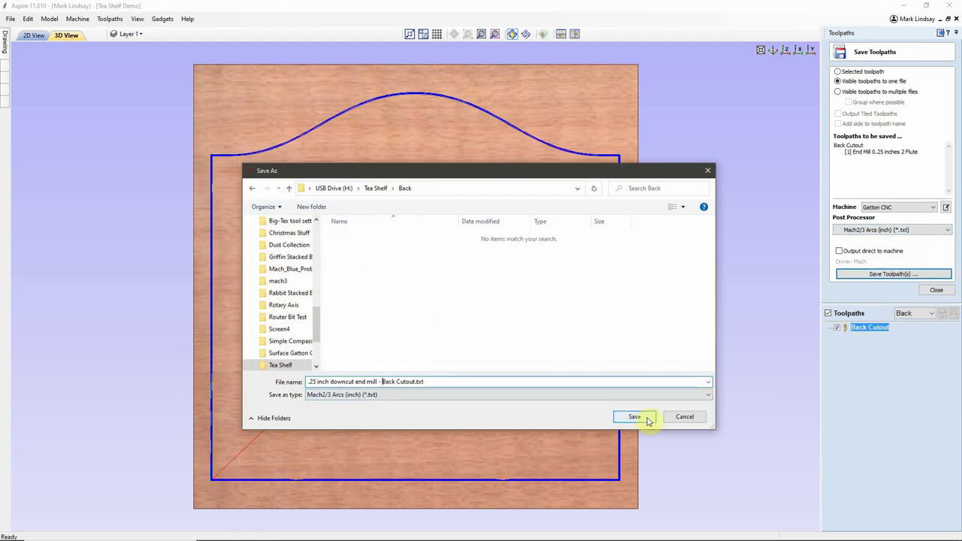
{"action": "left_click", "coordinate": [635, 417]}
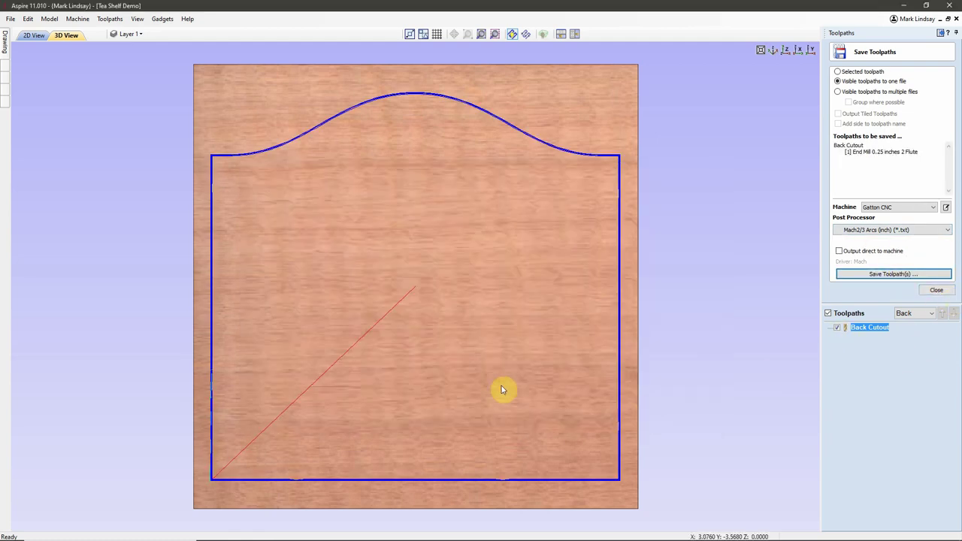
{"action": "left_click", "coordinate": [937, 291]}
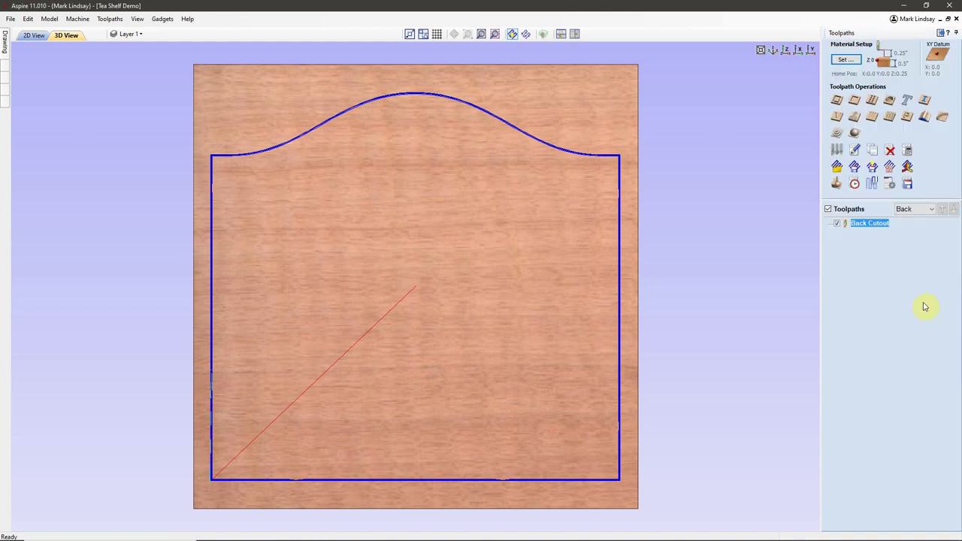
Switch to File Explorer and check the saved toolpath files in the Tea Shelf project's Back and Front Rails folders on the USB drive.
{"action": "mouse_move", "coordinate": [259, 531]}
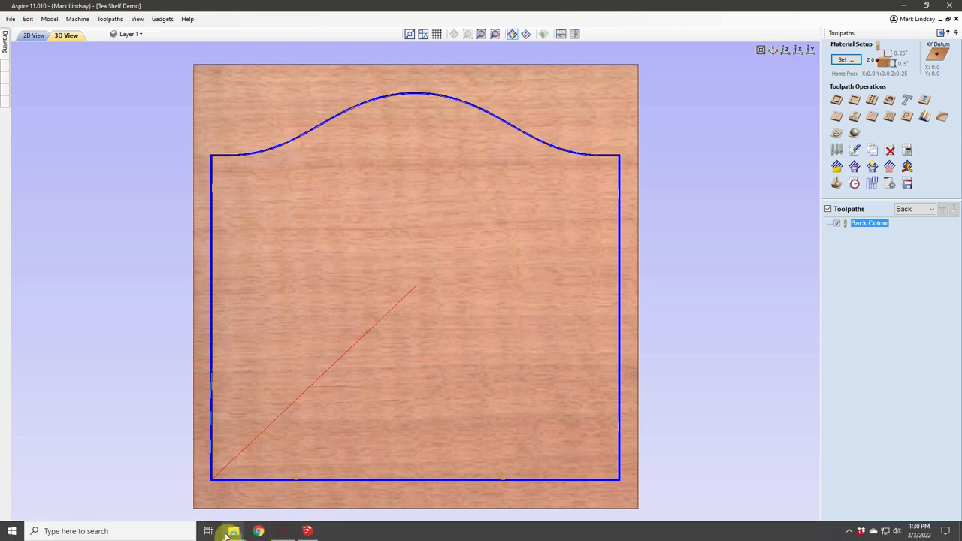
{"action": "left_click", "coordinate": [269, 452]}
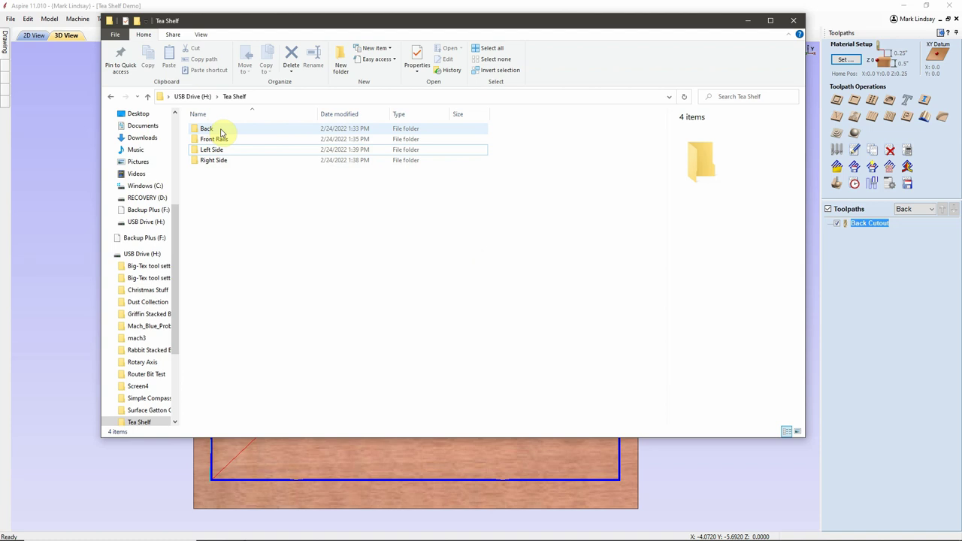
{"action": "mouse_move", "coordinate": [221, 132]}
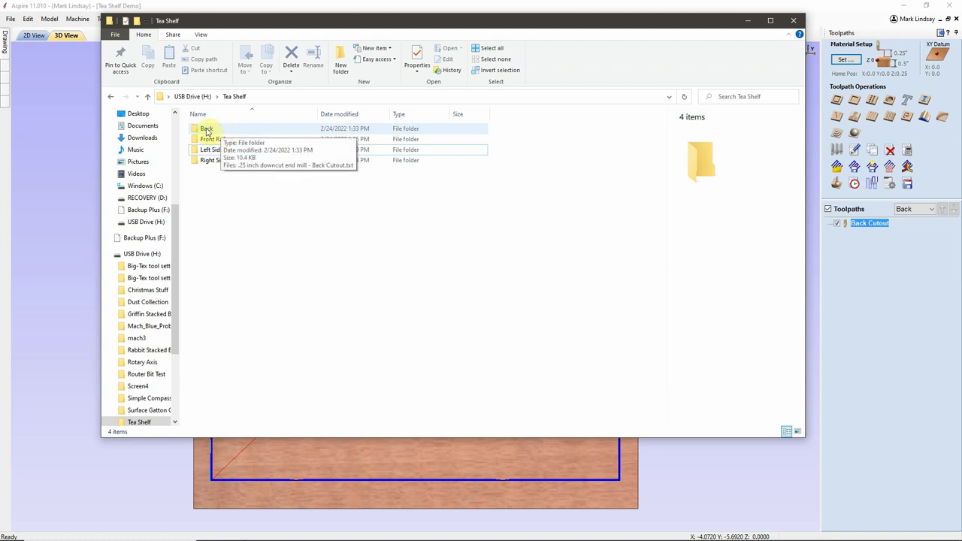
{"action": "double_click", "coordinate": [221, 133]}
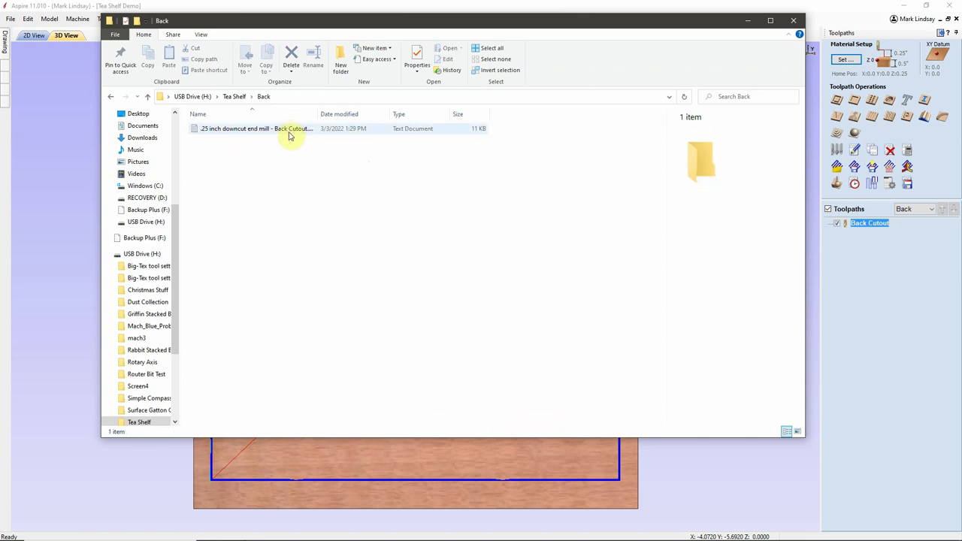
{"action": "left_click", "coordinate": [234, 96]}
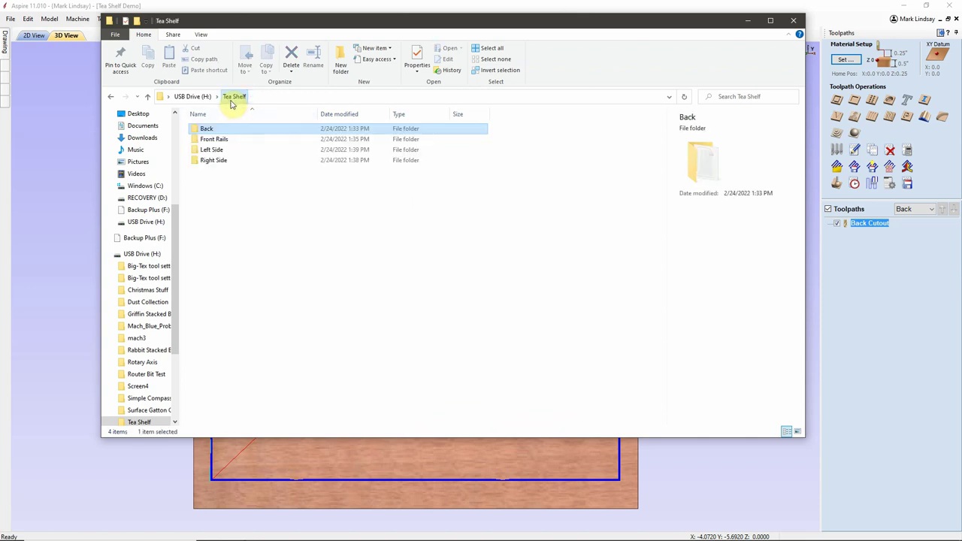
{"action": "double_click", "coordinate": [225, 143]}
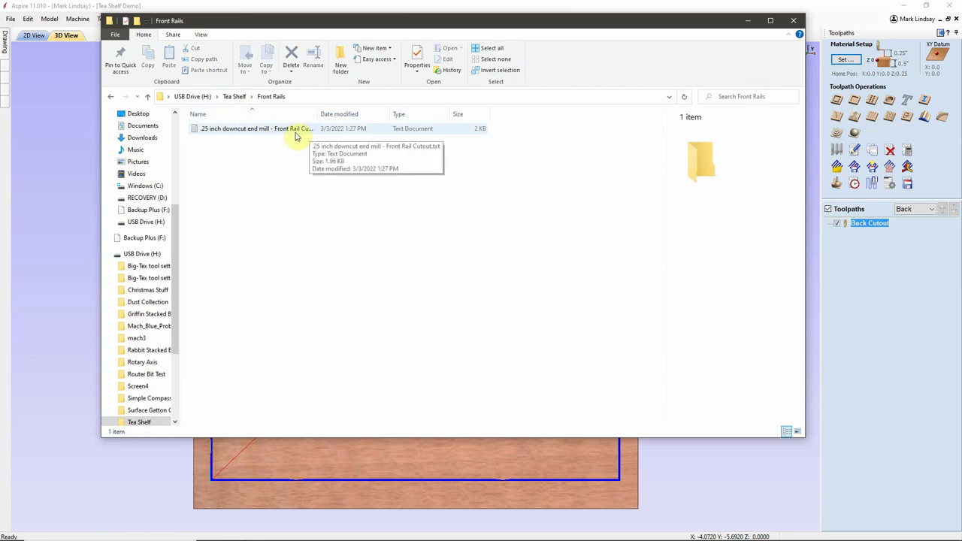
{"action": "left_click", "coordinate": [237, 96]}
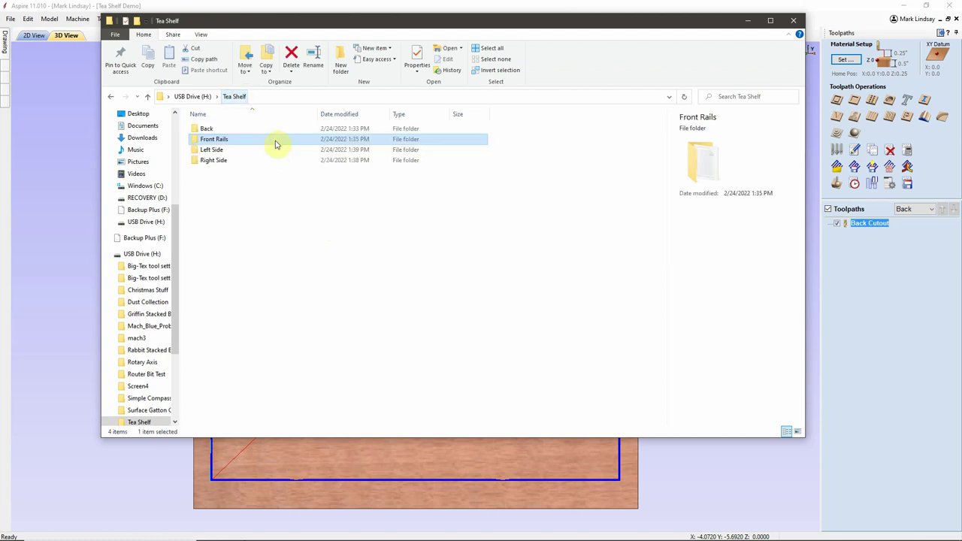
Check the saved toolpath files in the Left Side and Right Side folders, and close the File Explorer window.
{"action": "left_click", "coordinate": [233, 152]}
{"action": "double_click", "coordinate": [233, 153]}
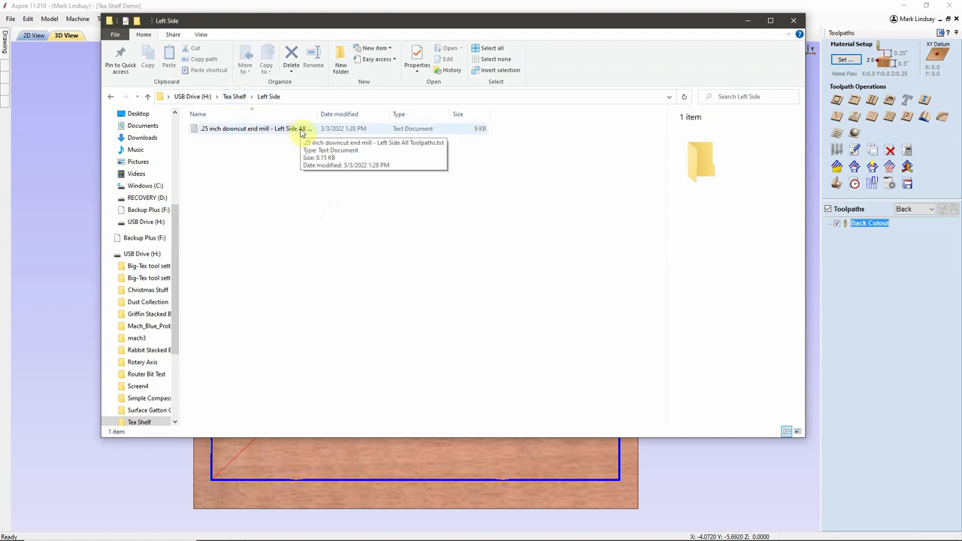
{"action": "left_click", "coordinate": [238, 96]}
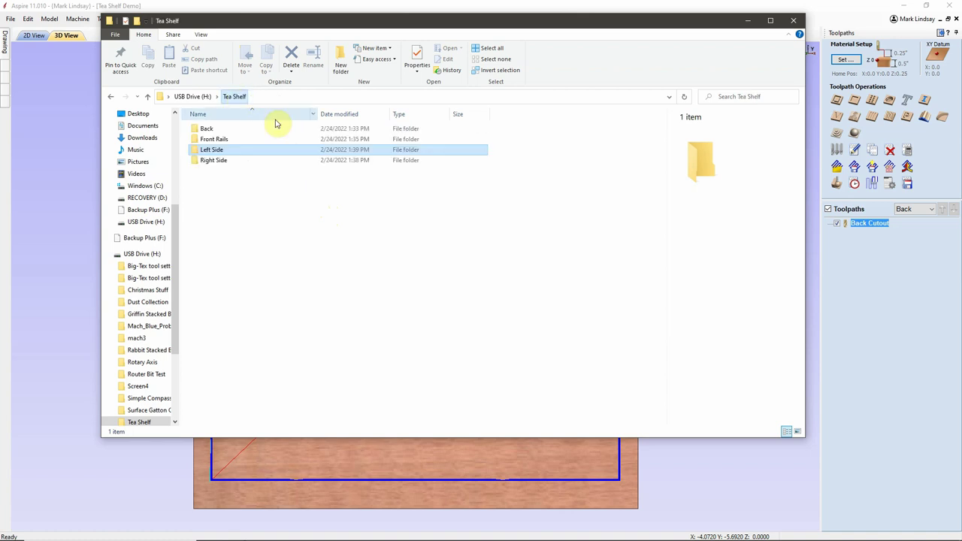
{"action": "double_click", "coordinate": [236, 162]}
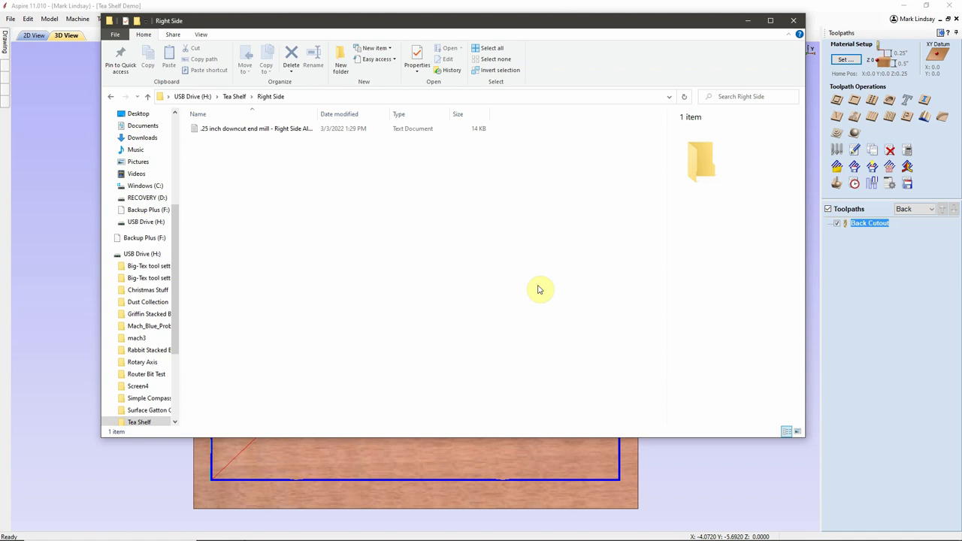
{"action": "key", "text": "alt+F4"}
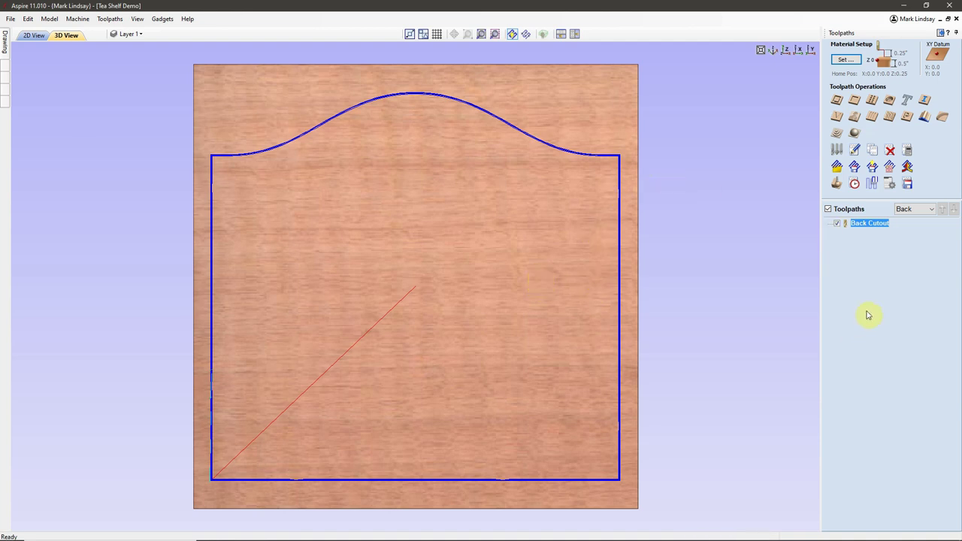
Examine the layout of all sheets in the 2D view together with the list of sheets in the job.
{"action": "left_click", "coordinate": [941, 33]}
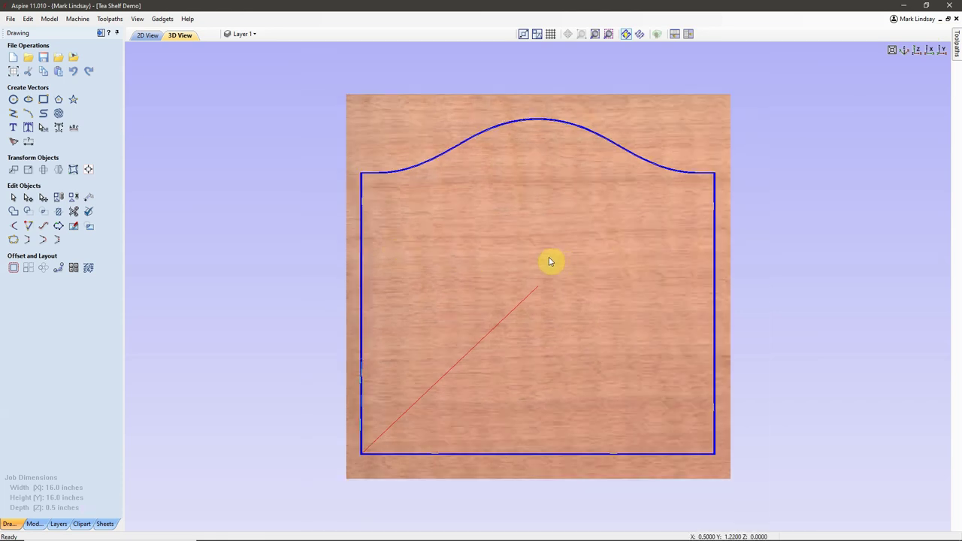
{"action": "left_click", "coordinate": [148, 35]}
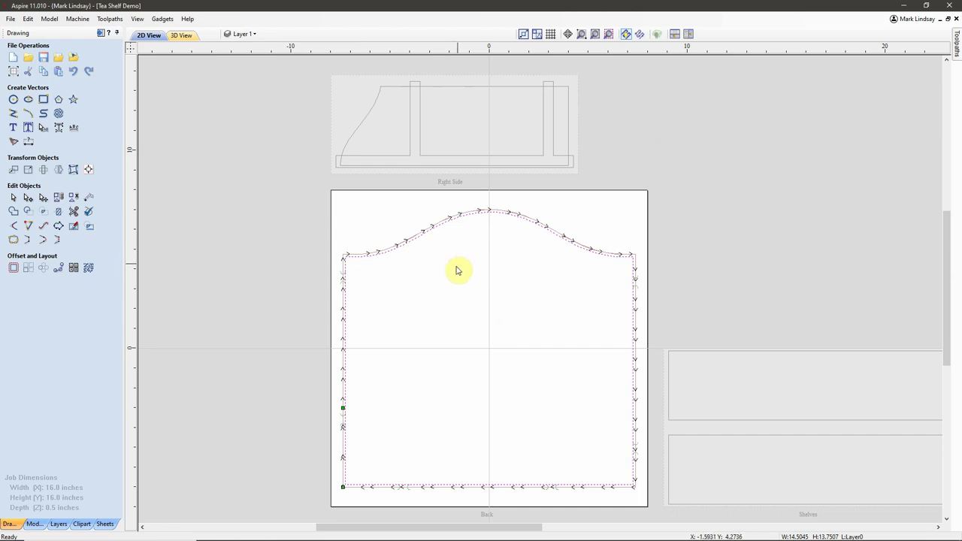
{"action": "scroll", "coordinate": [461, 265], "scroll_direction": "down", "scroll_amount": 2}
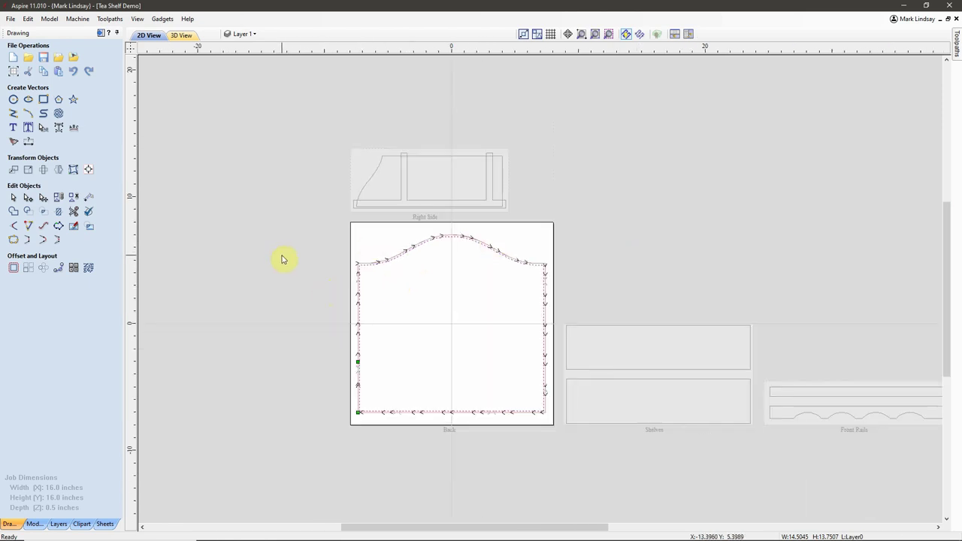
{"action": "scroll", "coordinate": [275, 262], "scroll_direction": "down", "scroll_amount": 1}
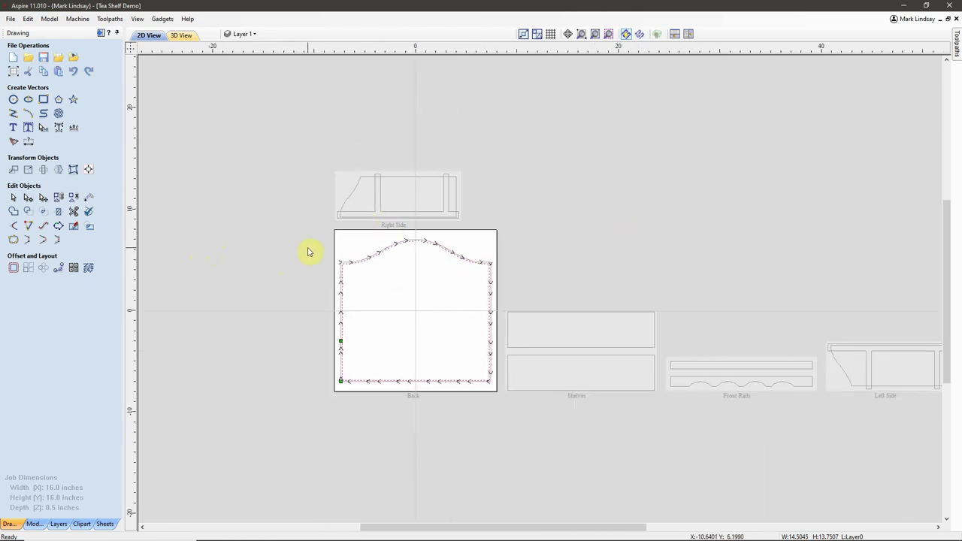
{"action": "scroll", "coordinate": [308, 252], "scroll_direction": "down", "scroll_amount": 1}
{"action": "scroll", "coordinate": [621, 210], "scroll_direction": "up", "scroll_amount": 1}
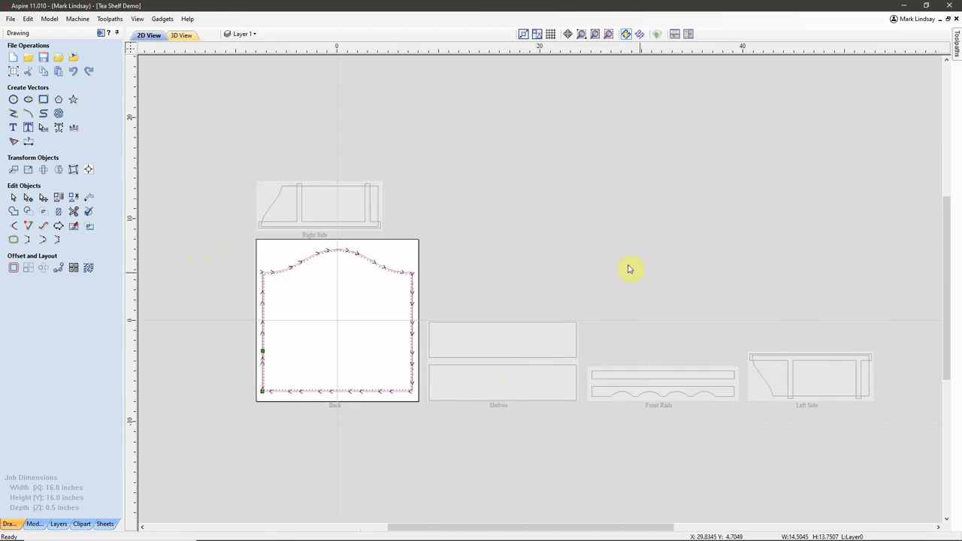
{"action": "left_click", "coordinate": [105, 524]}
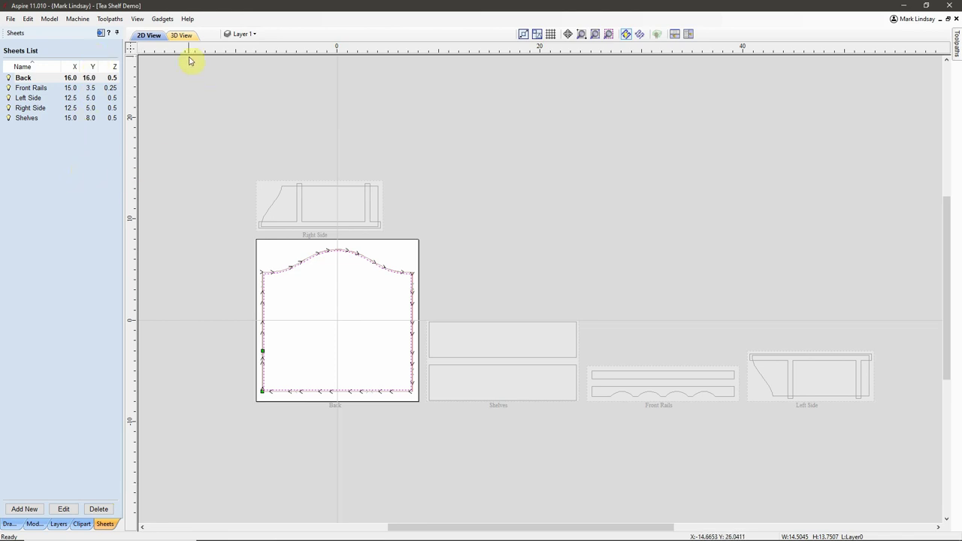
Hide the Back Cutout toolpath preview, deselect the back panel's outline, and return to the drawing tools.
{"action": "left_click", "coordinate": [101, 33]}
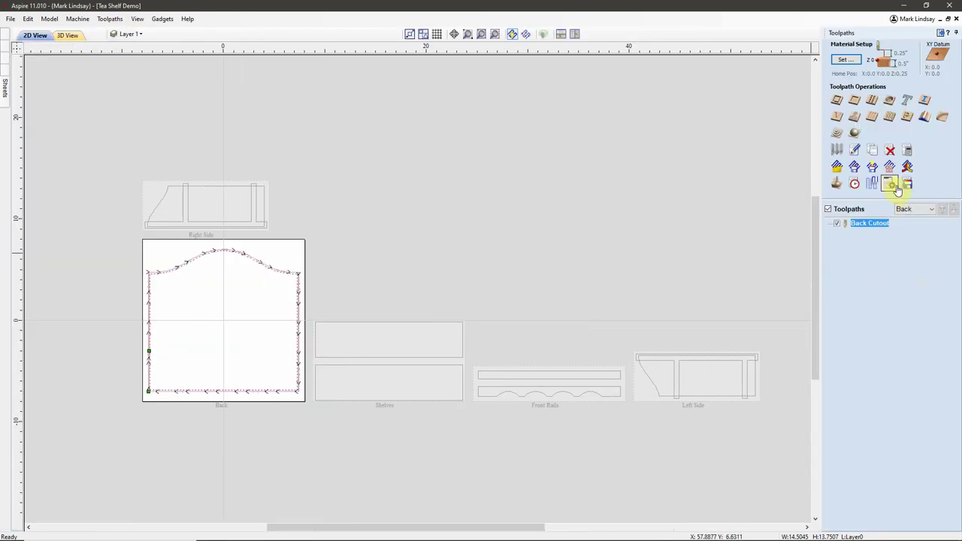
{"action": "left_click", "coordinate": [828, 209]}
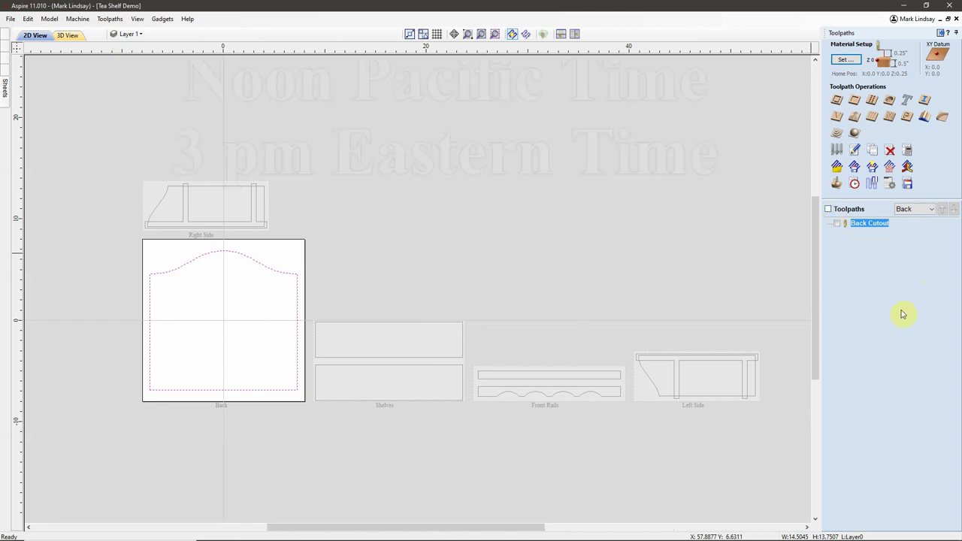
{"action": "left_click", "coordinate": [248, 329]}
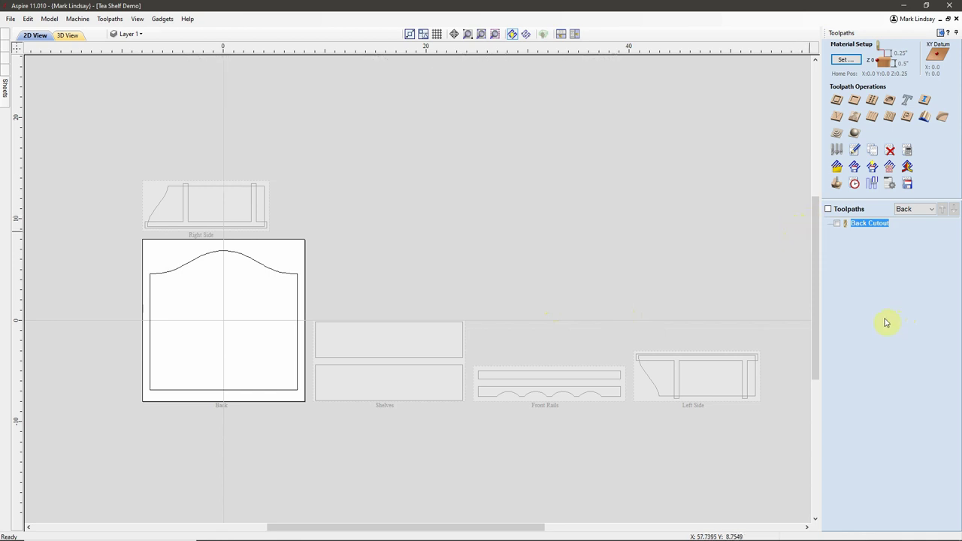
{"action": "left_click", "coordinate": [941, 33]}
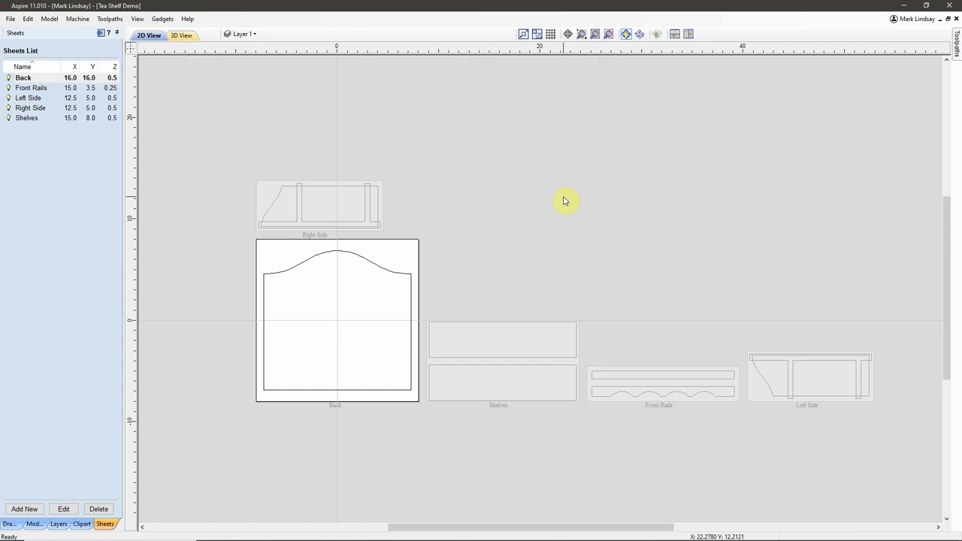
{"action": "key", "text": "F2"}
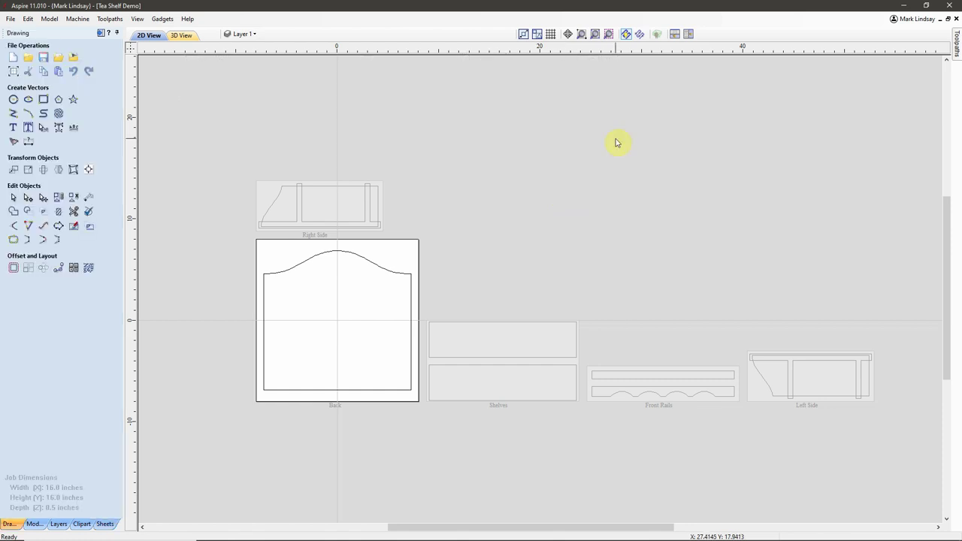